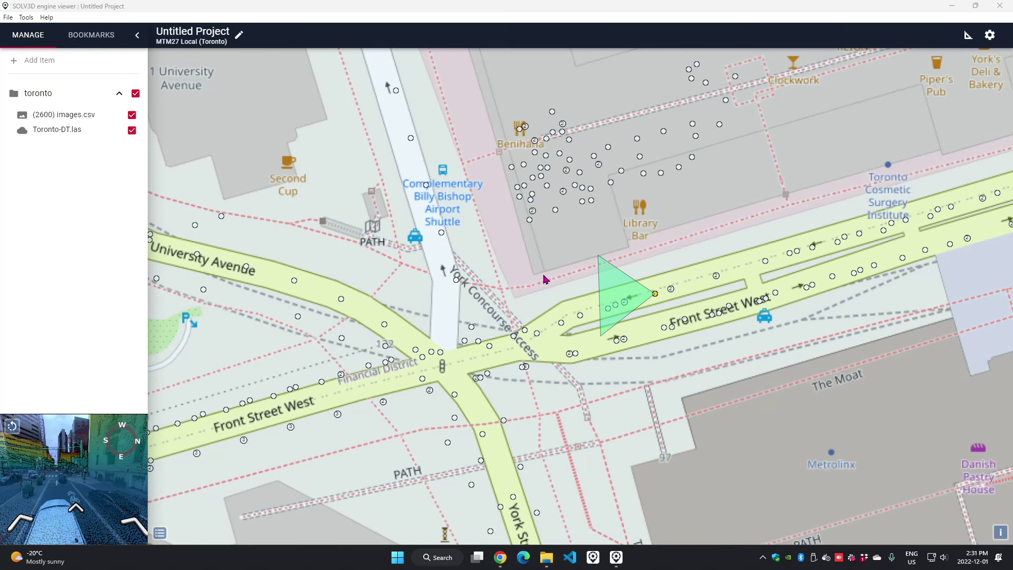
Add the model file Toronto_Site_Visit.dxf to the project and move it into the toronto folder
click(38, 62)
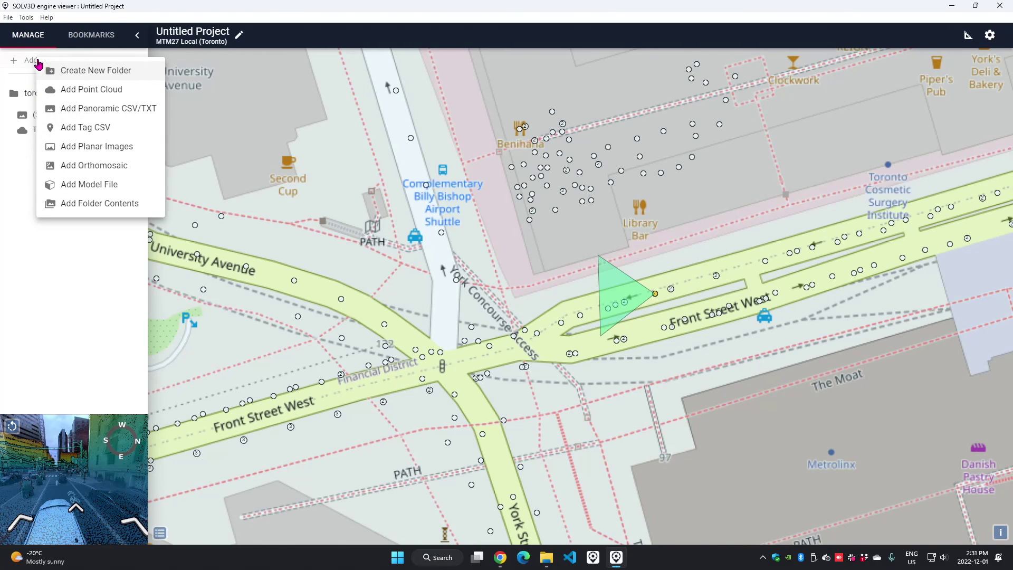
click(100, 191)
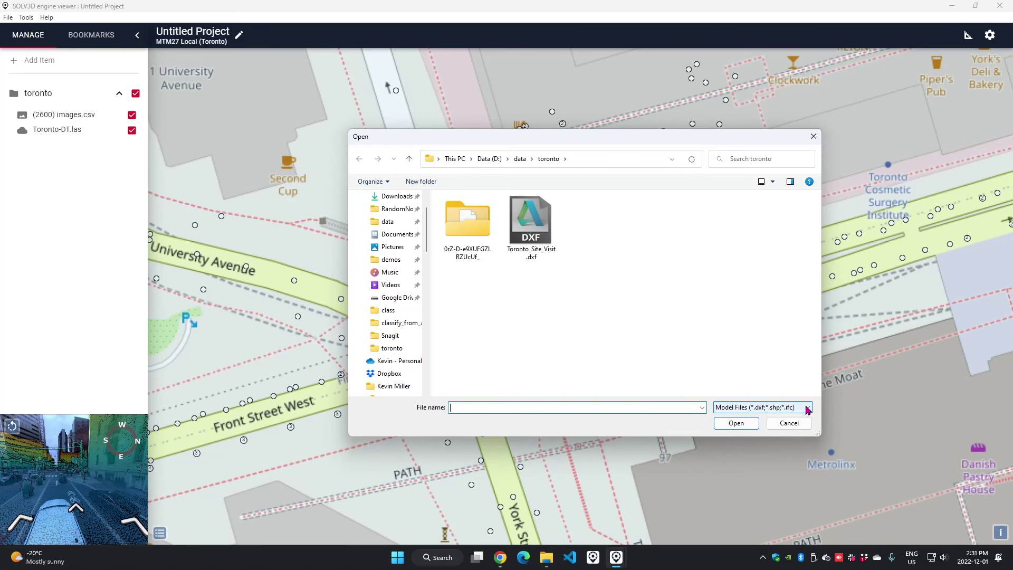
click(534, 225)
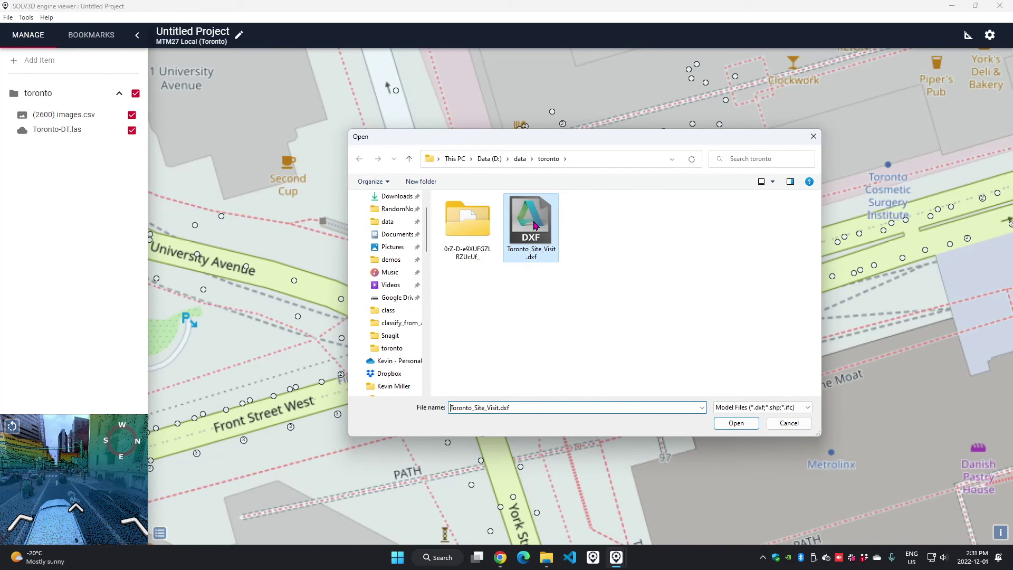
click(737, 423)
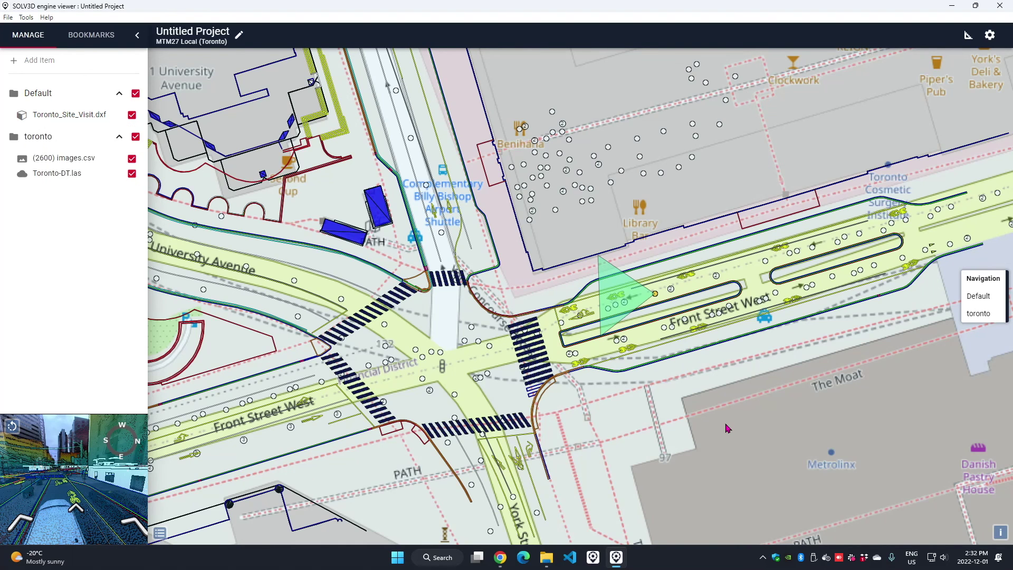
drag(63, 115, 62, 149)
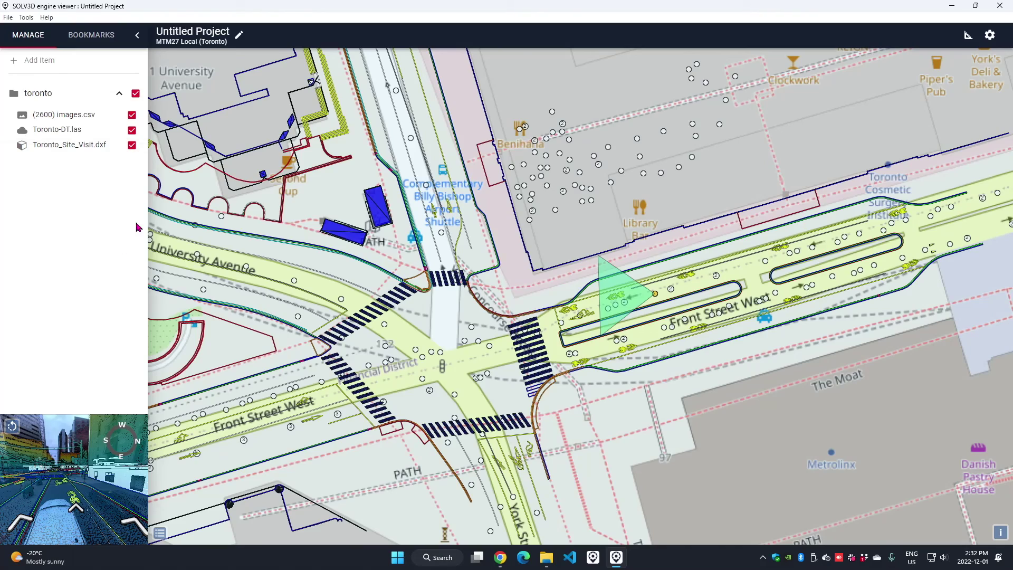
Look over the DXF linework around the intersection on the map and bring the panoramic image into the main view
drag(679, 460, 752, 426)
scroll(705, 403, down, 5)
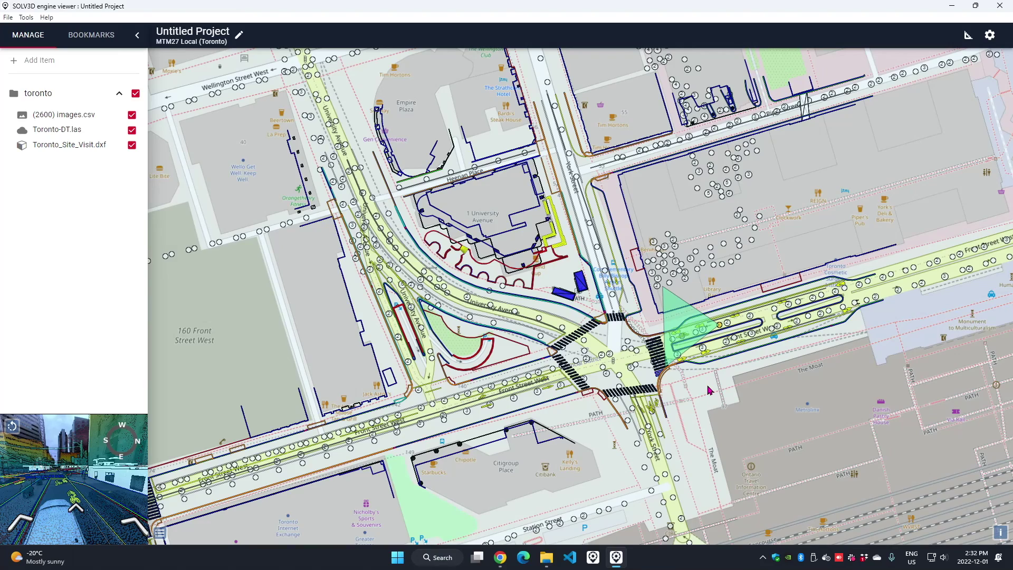
scroll(709, 390, up, 5)
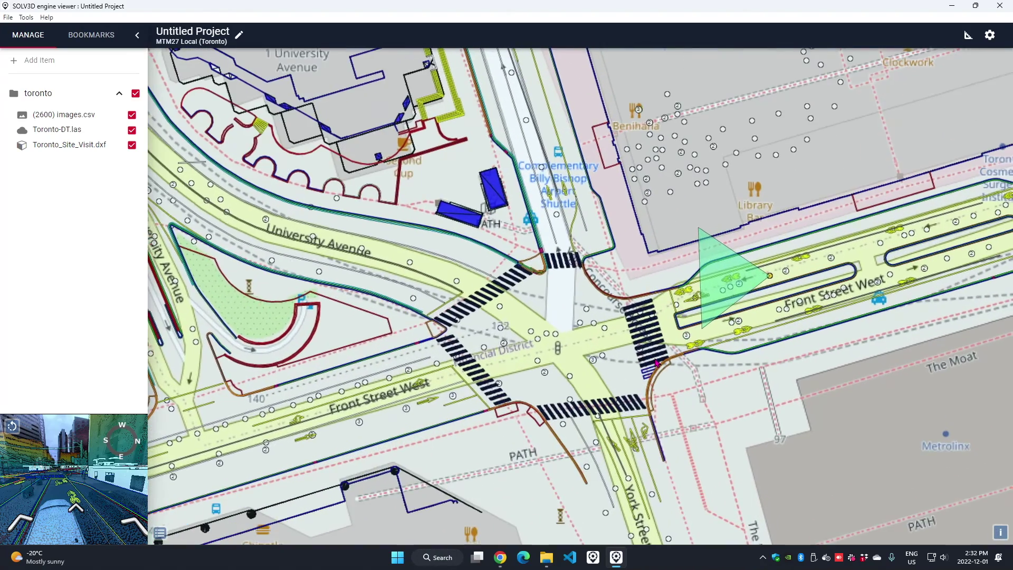
click(12, 428)
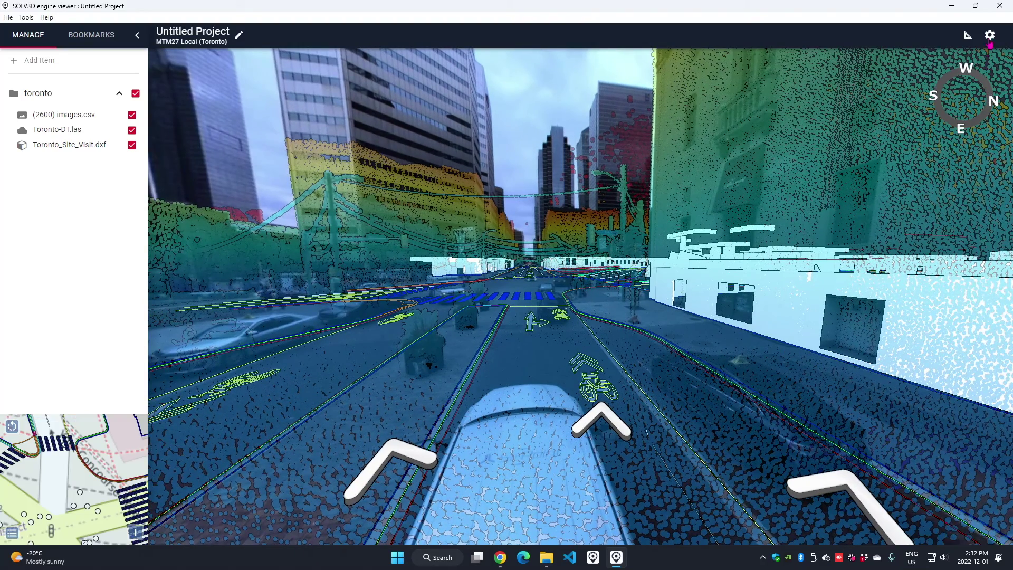
Set the point visibility to 0% and advance through the panoramic images to the crosswalk at York Street
click(990, 35)
drag(918, 256, 881, 256)
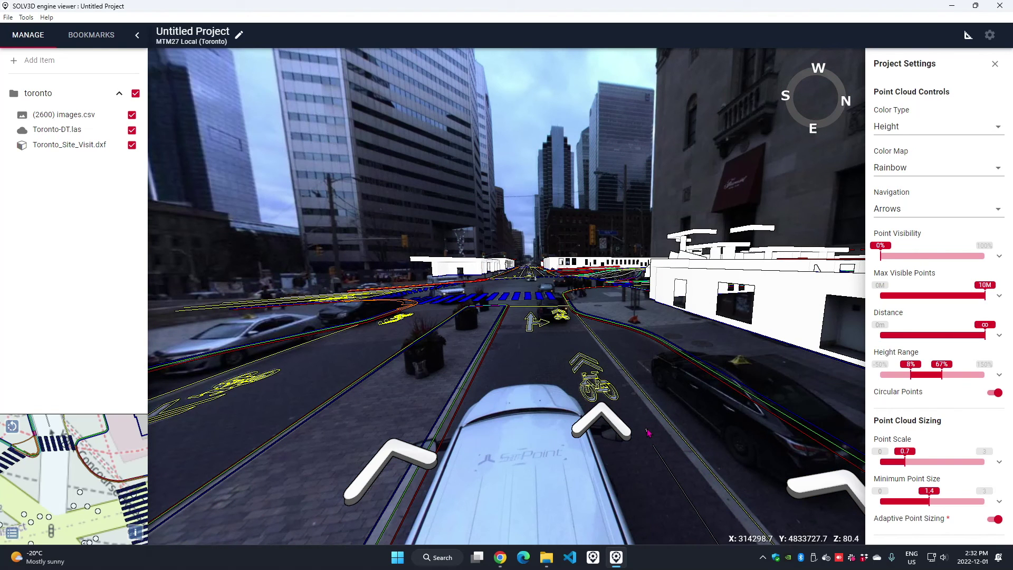
click(614, 431)
click(613, 432)
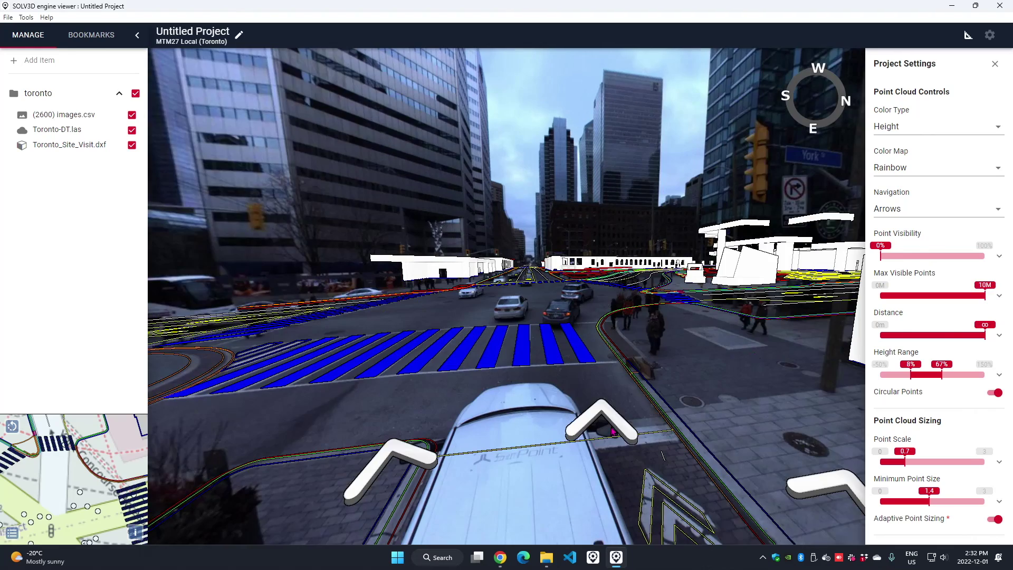
Face the building on the York Street corner and toggle Toronto_Site_Visit.dxf off and on to compare it with the image
drag(760, 354, 589, 342)
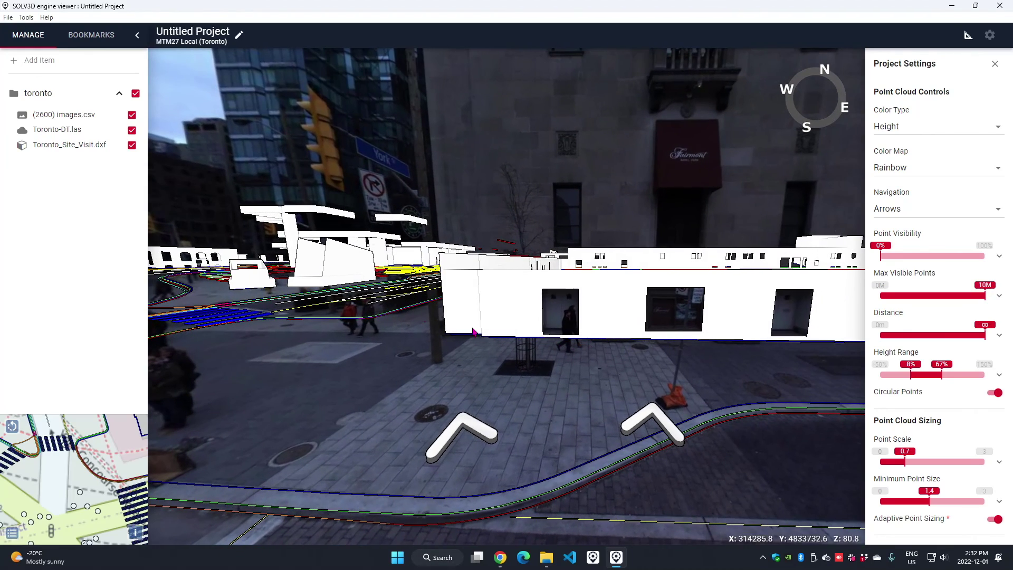
click(132, 146)
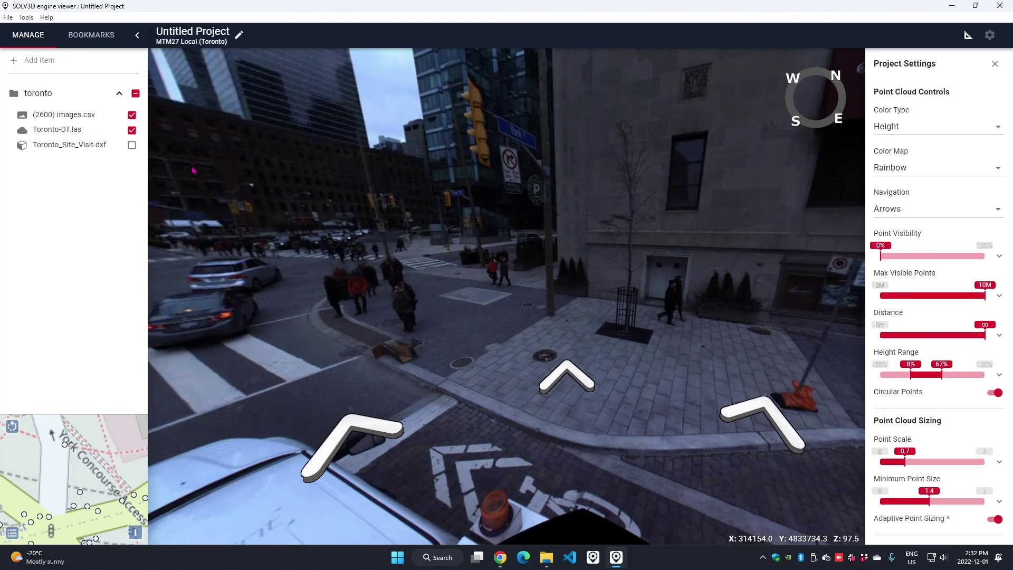
click(132, 145)
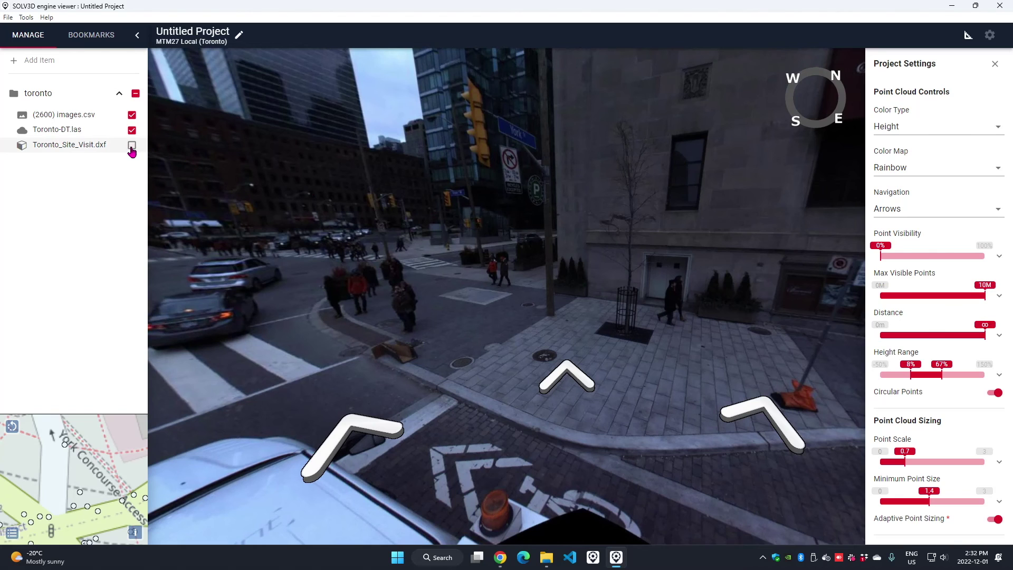
Enable 3D mode with the point visibility at 48% and view the intersection's point cloud and linework from above
right_click(466, 329)
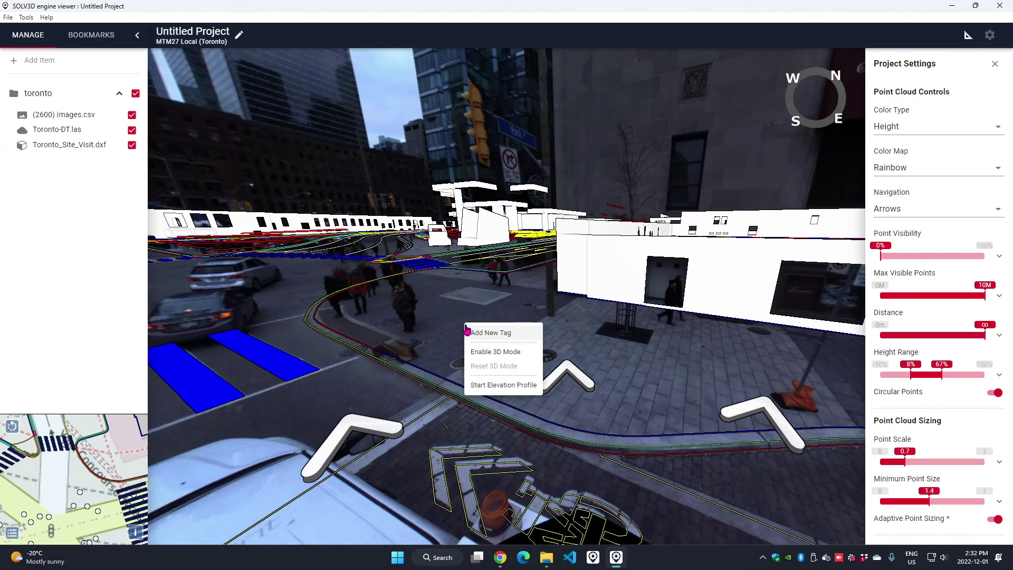
click(497, 352)
drag(881, 256, 931, 258)
right_drag(511, 331, 634, 413)
scroll(646, 413, down, 8)
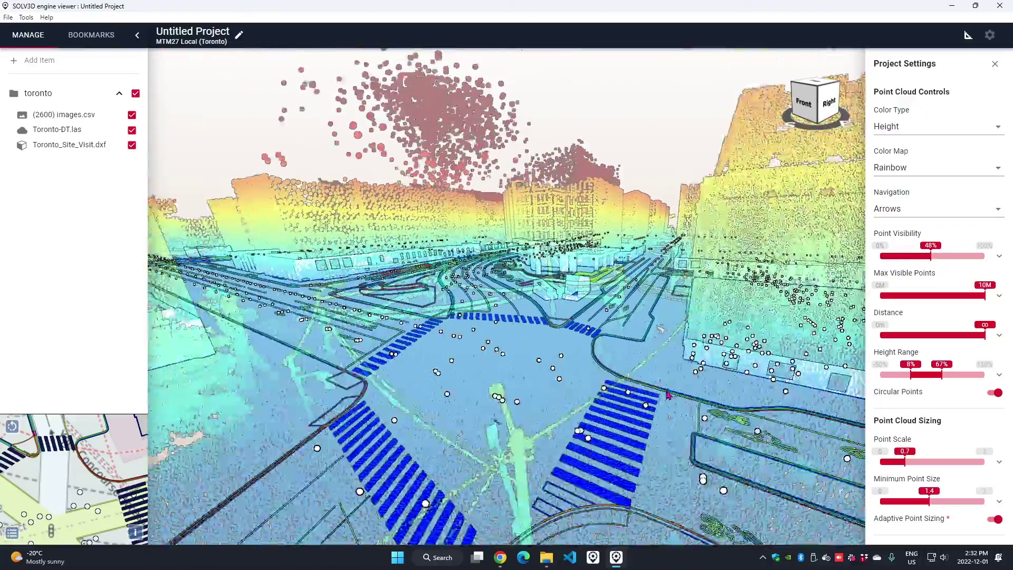
drag(673, 407, 749, 380)
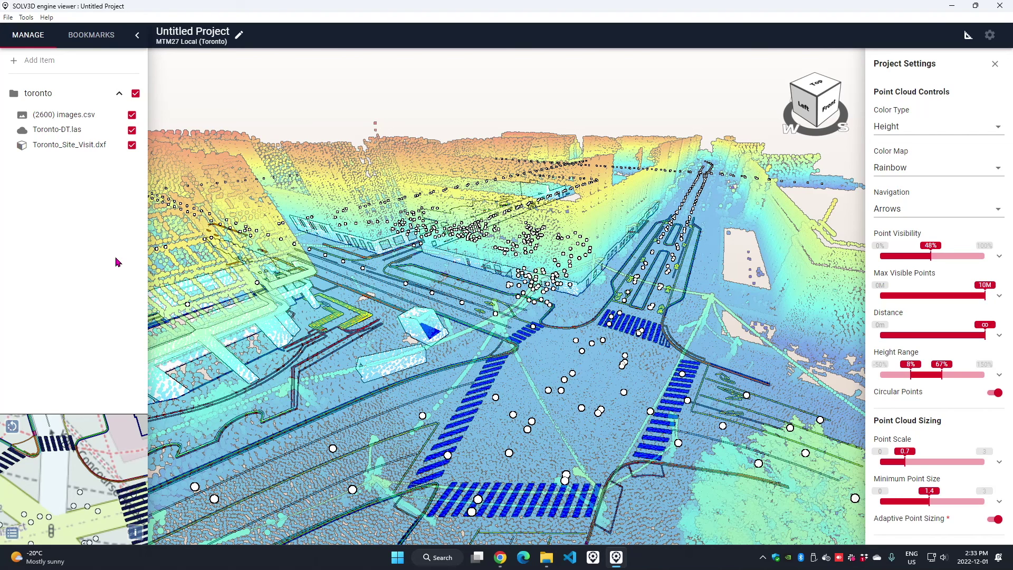
Create a new project, discarding the unsaved changes in the current one
click(8, 17)
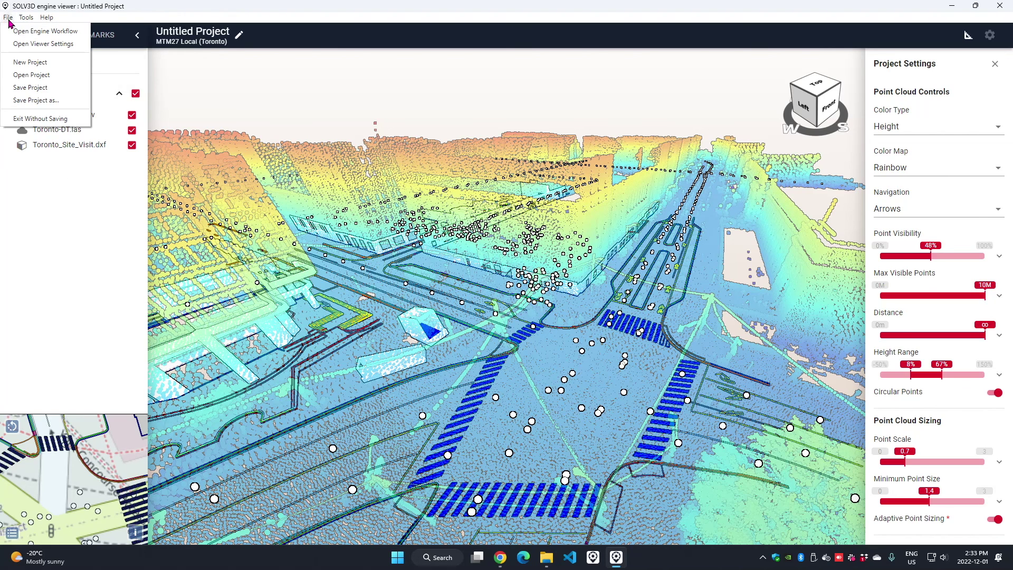
click(31, 62)
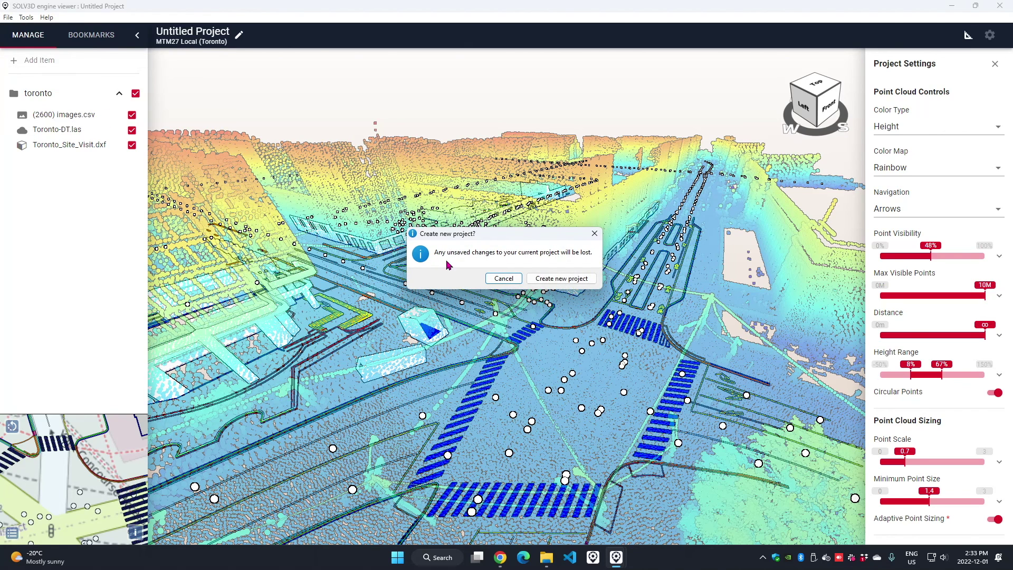
click(564, 279)
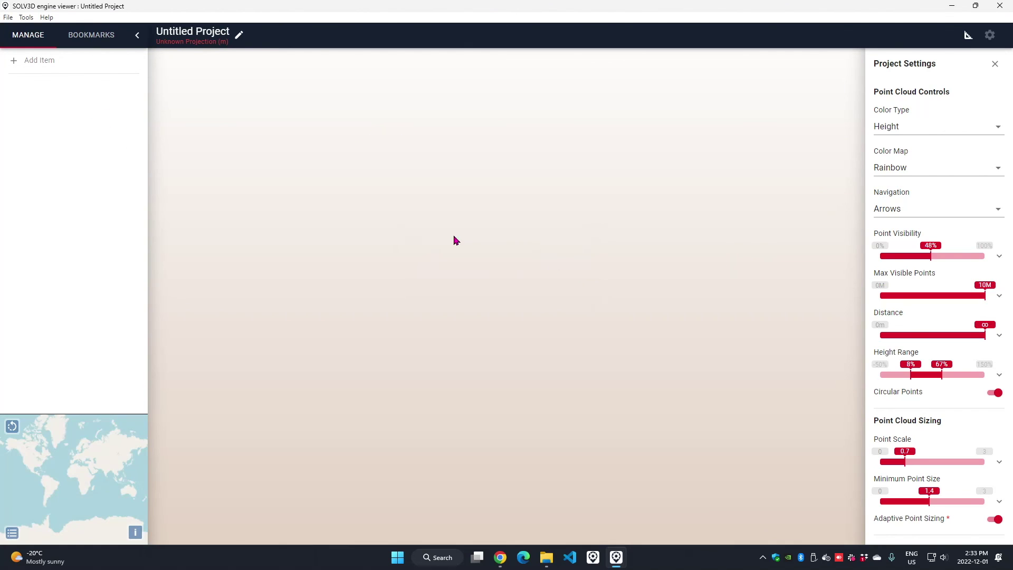
Set the project's data projection to NAD83 / Alberta 3TM ref merid 114 W
click(239, 36)
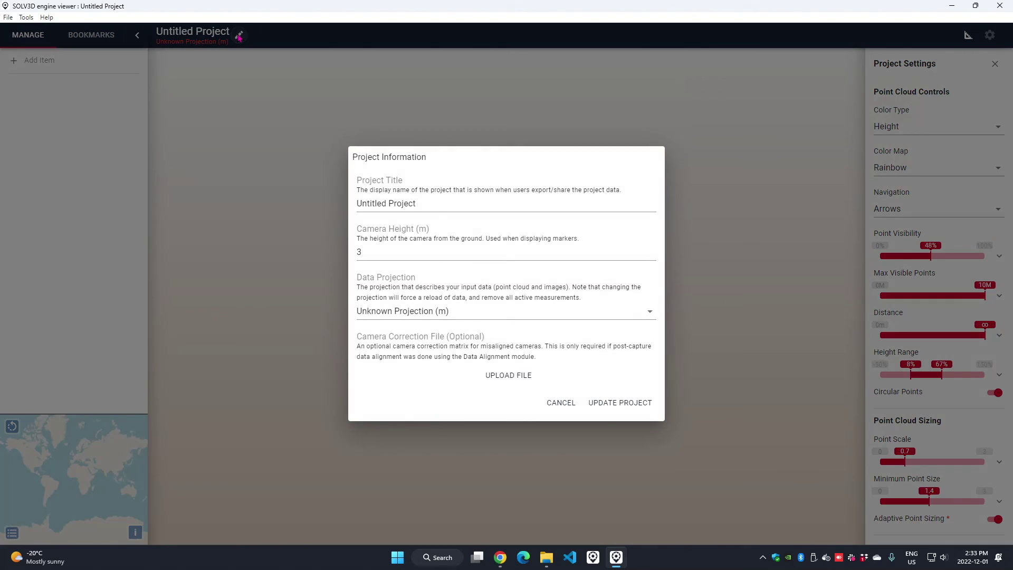
click(412, 313)
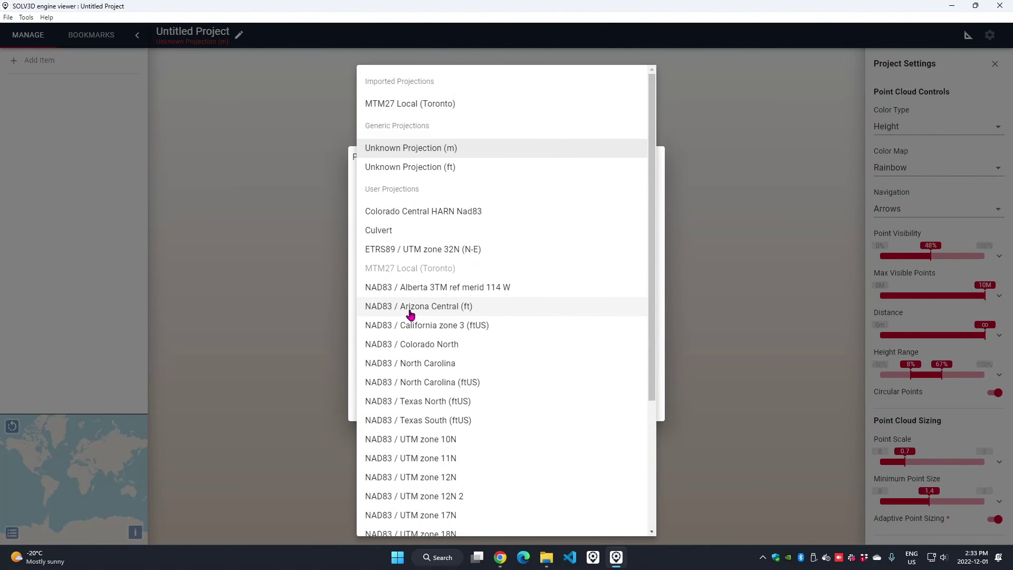
click(457, 288)
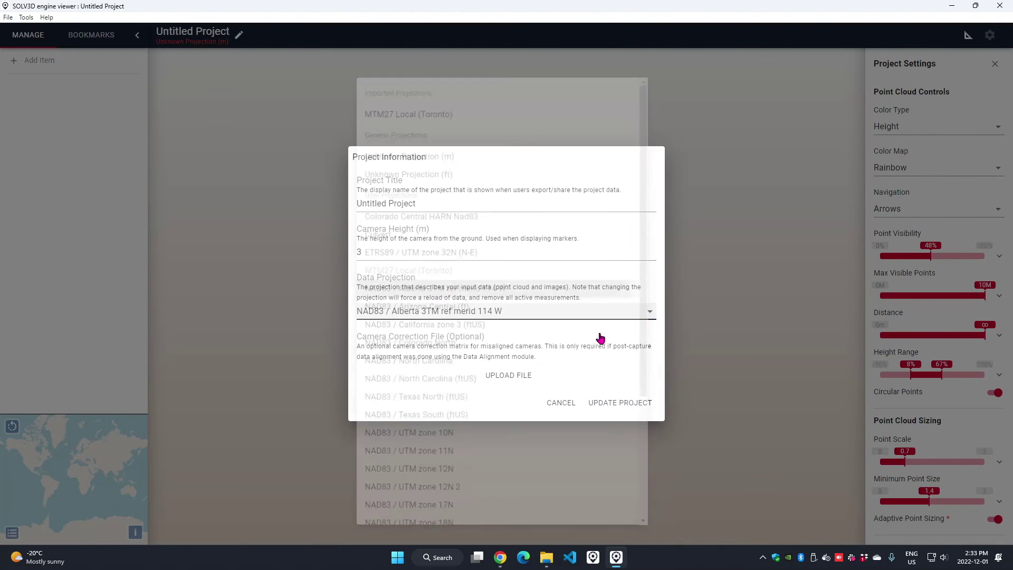
click(617, 404)
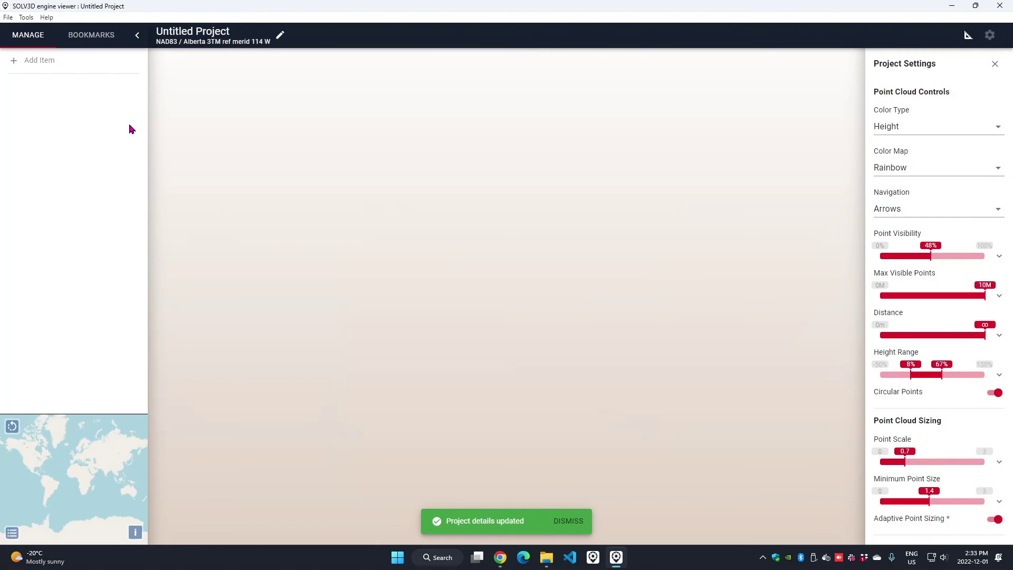
Add the contents of the ifc folder inside the data folder on drive D to the project
click(42, 62)
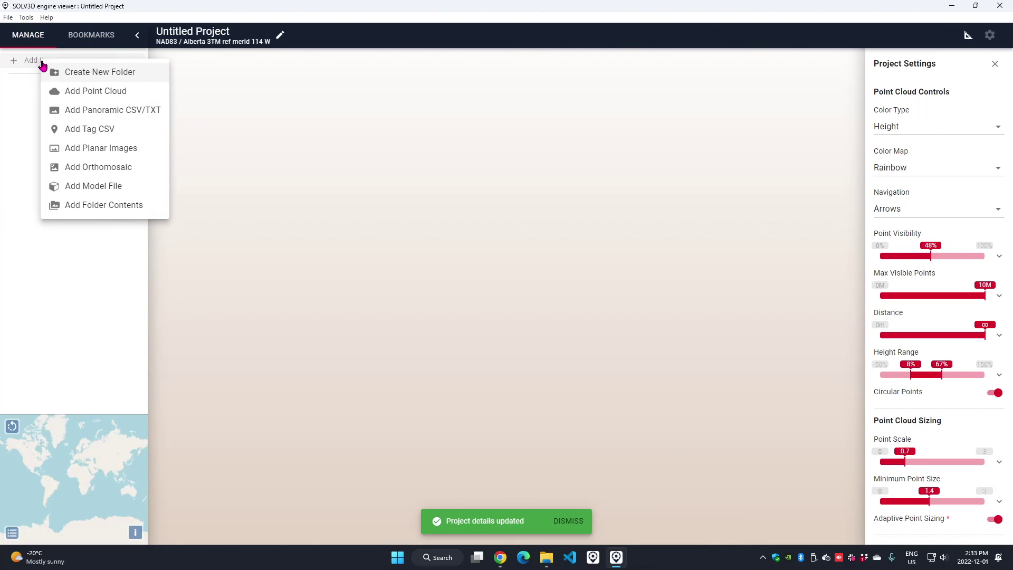
click(109, 213)
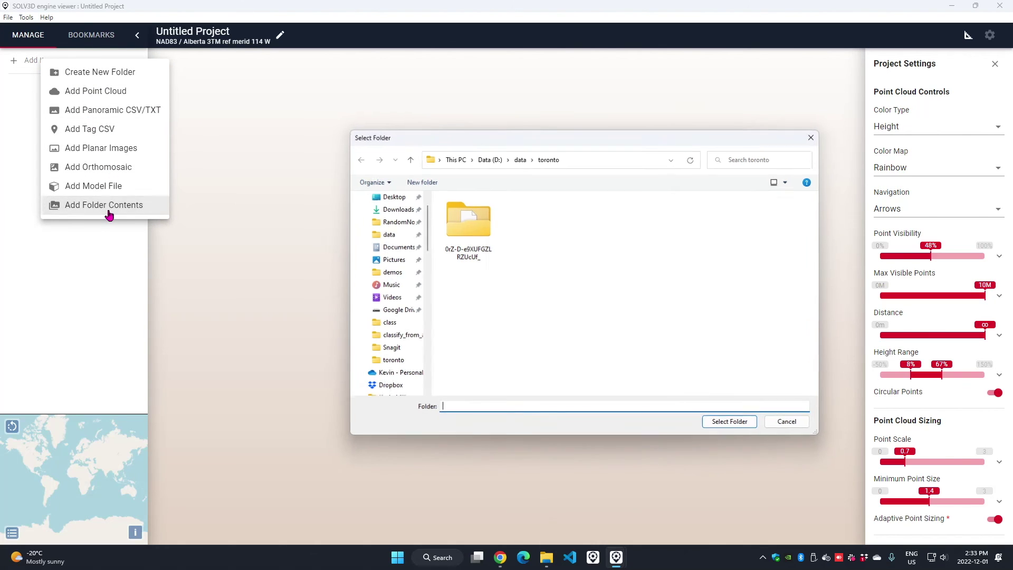
click(521, 160)
click(509, 302)
text(ifc)
key(Return)
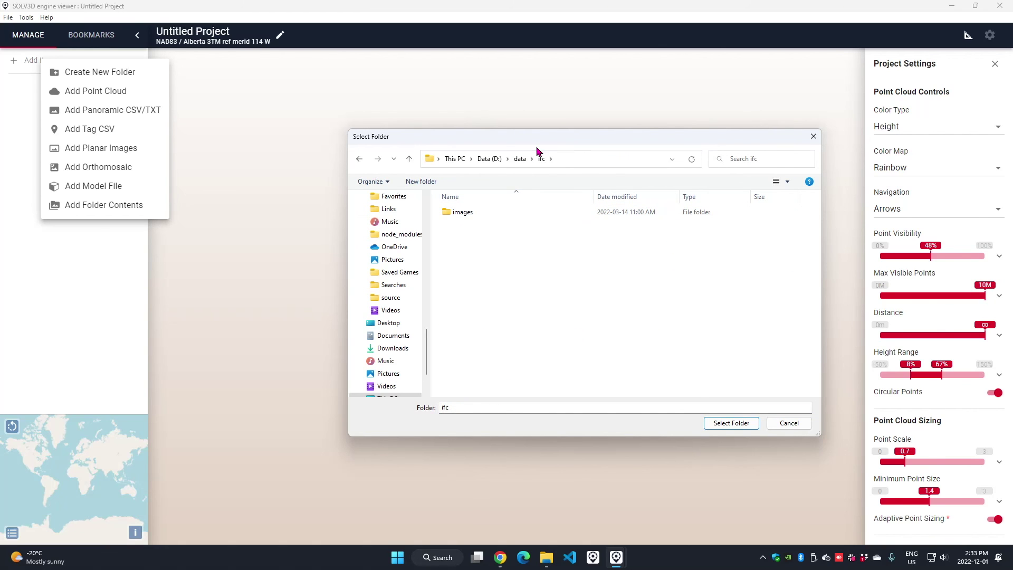
click(738, 424)
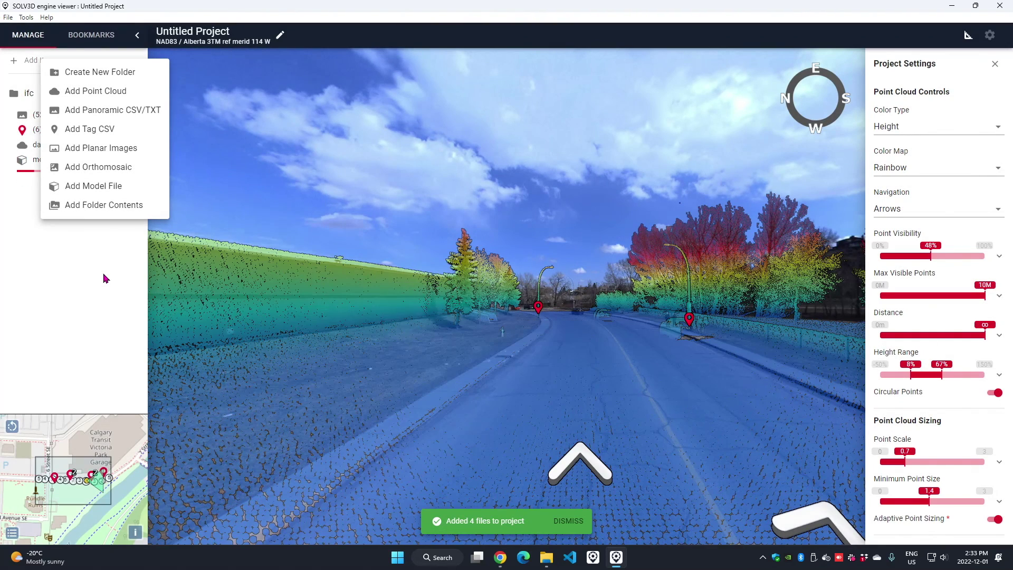
click(25, 301)
Face the IFC building in the panorama, enable 3D mode and view the building from above
drag(748, 357, 612, 408)
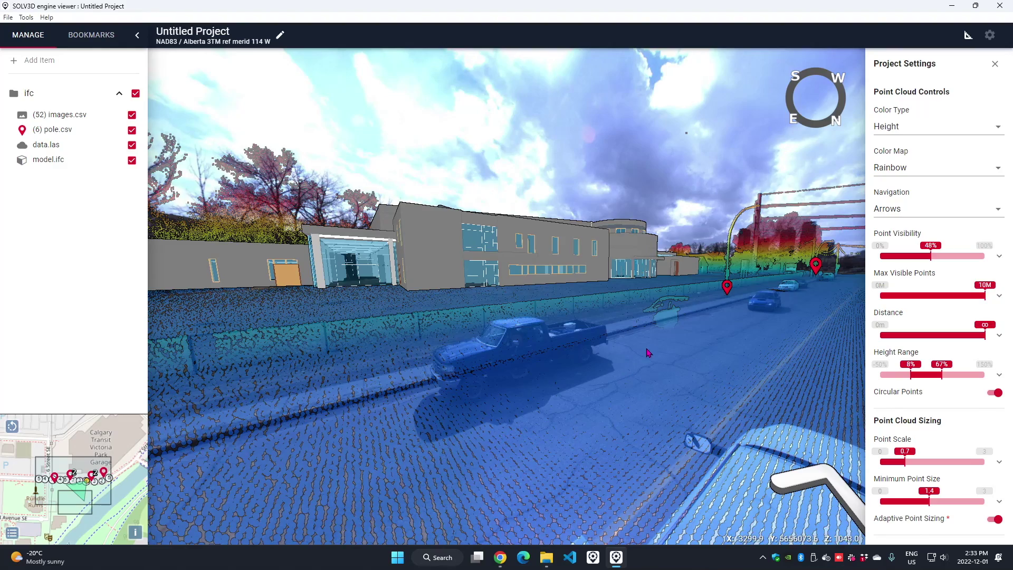
right_click(698, 374)
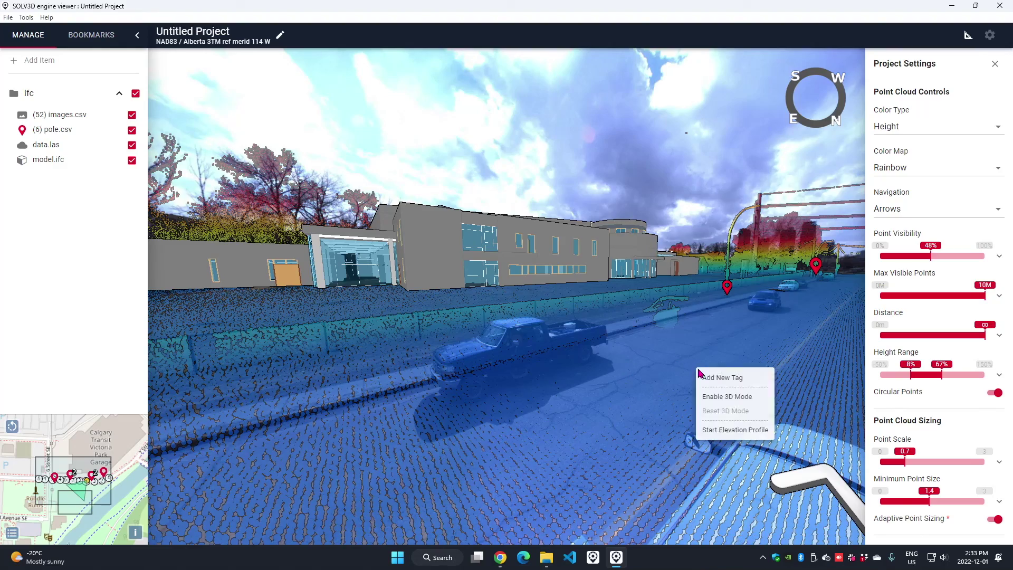
click(739, 396)
drag(635, 258, 541, 364)
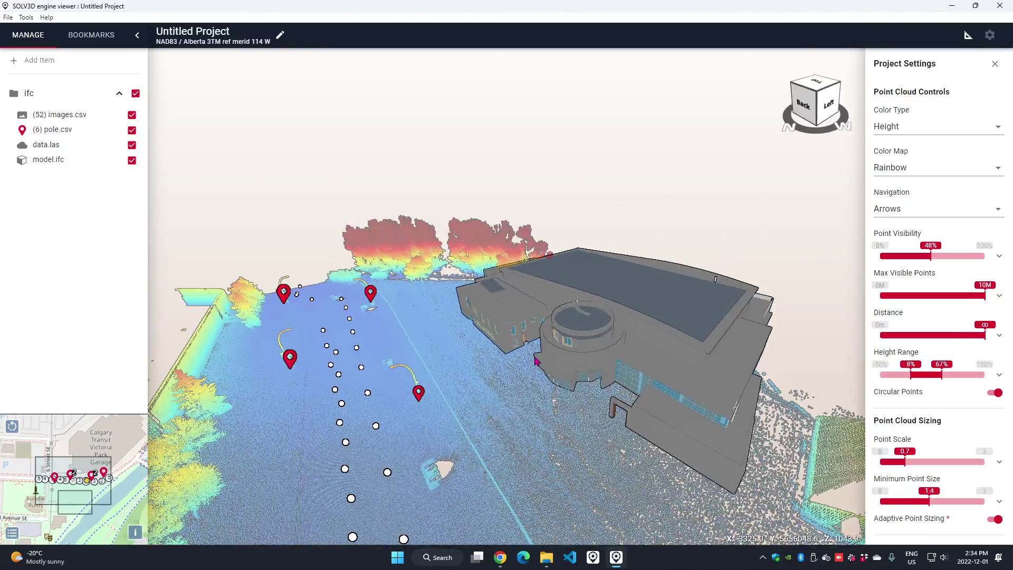
drag(553, 407, 569, 395)
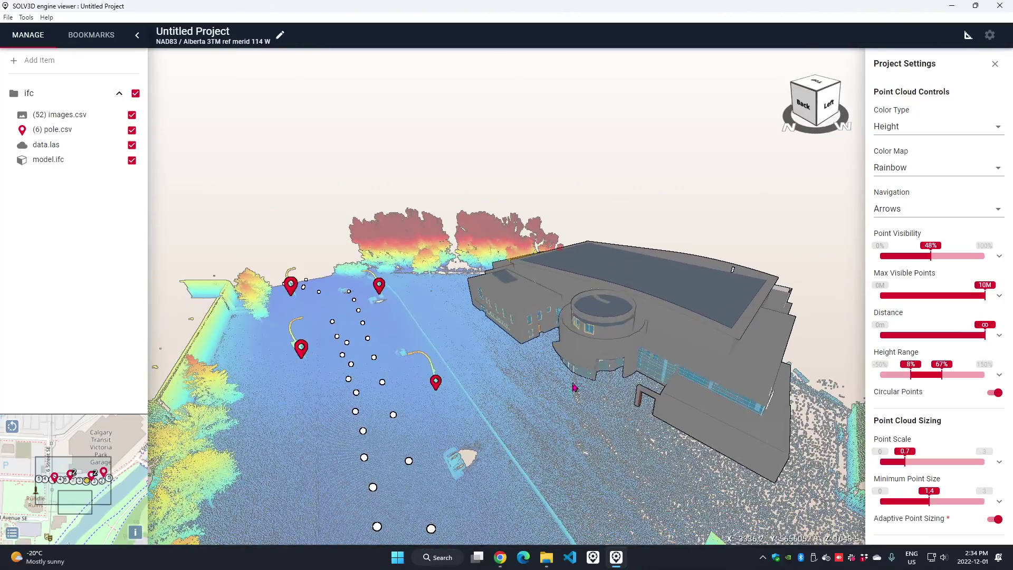
Show the model properties of the building's curved wall and place their window clear of the building
right_click(589, 343)
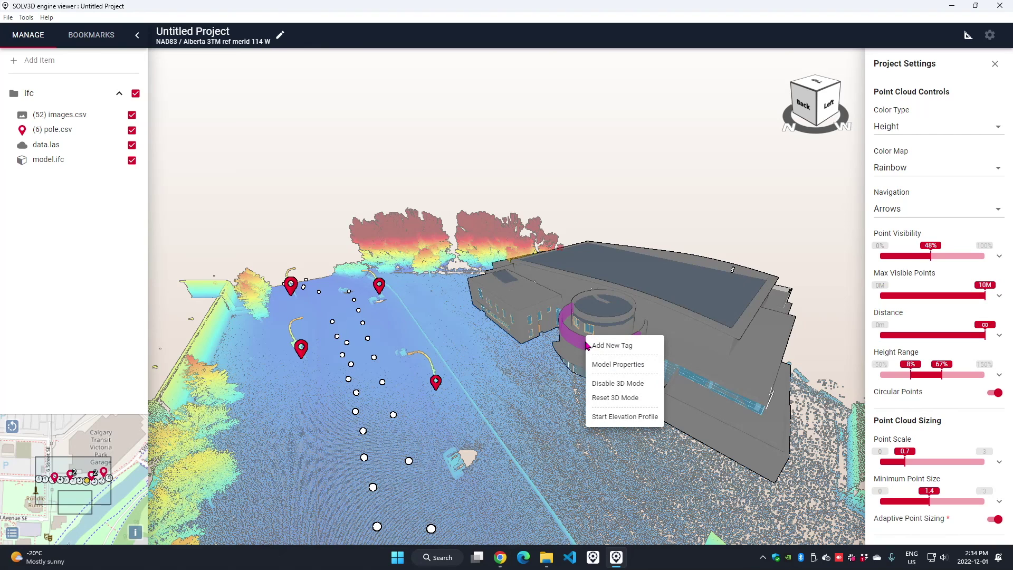
click(616, 370)
drag(88, 80, 243, 127)
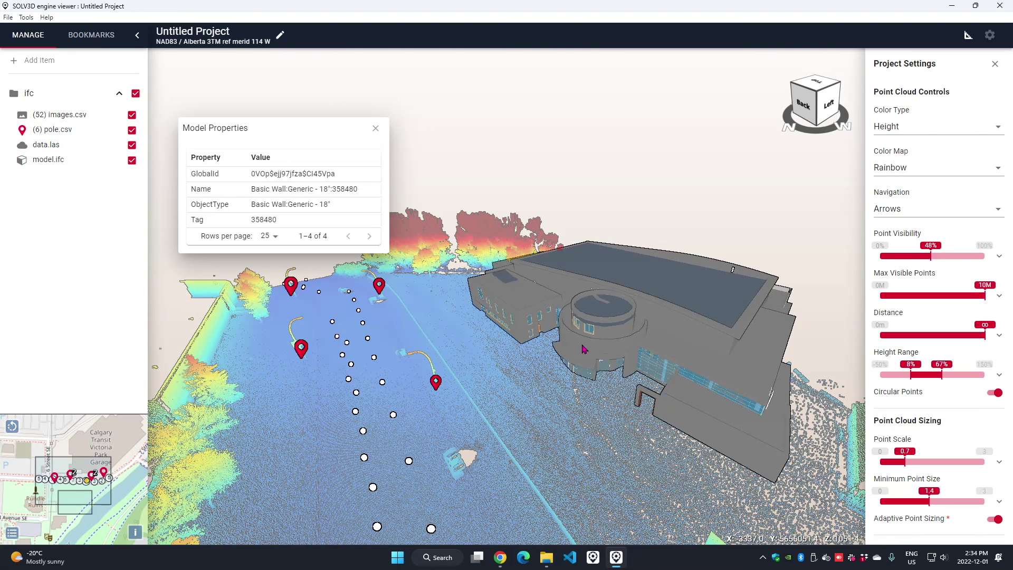